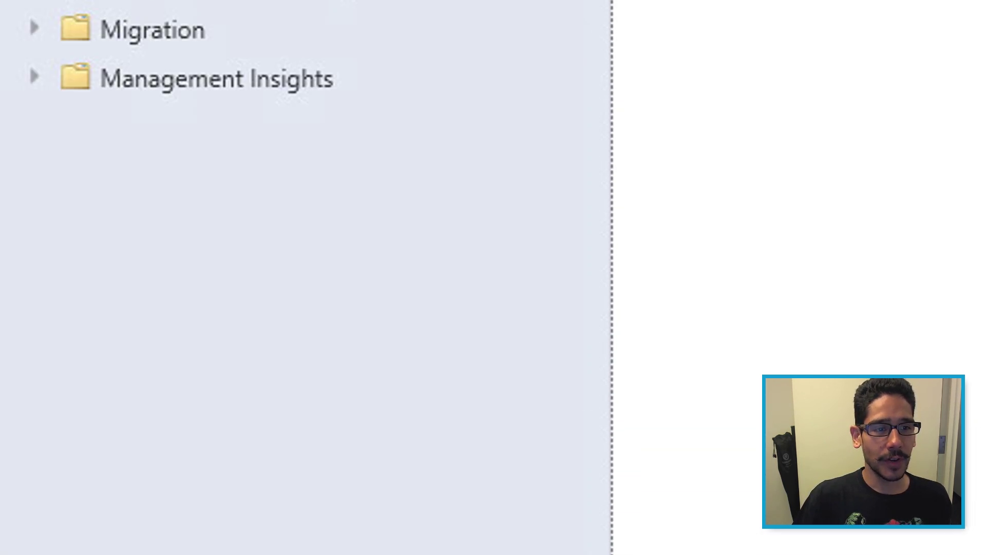
pyautogui.click(96, 255)
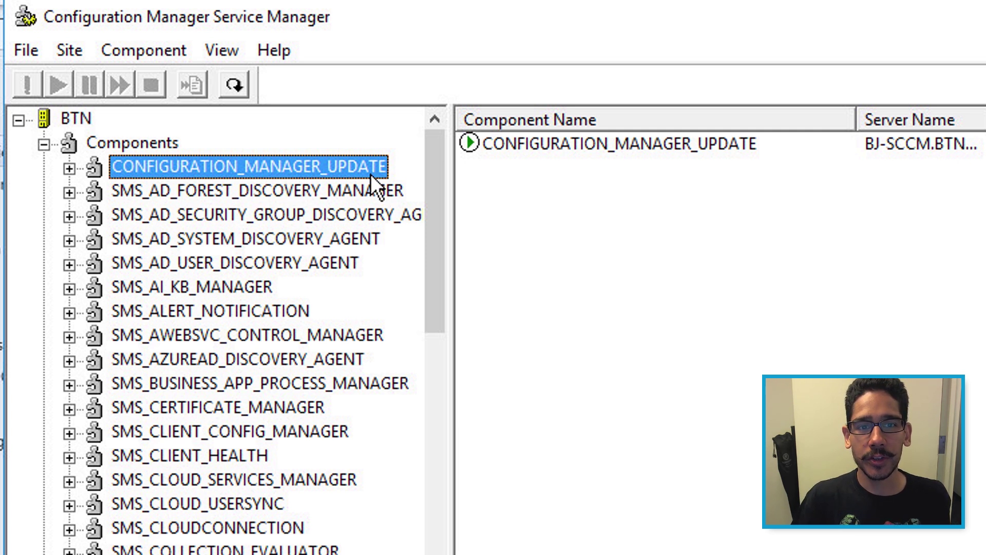
pyautogui.scroll(-4, 416, 506)
pyautogui.click(370, 505)
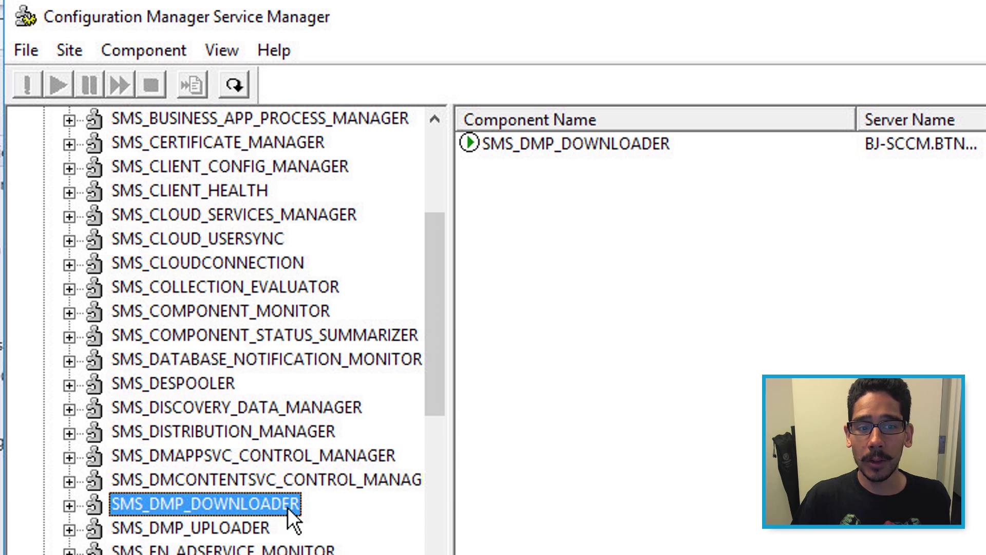
pyautogui.click(286, 524)
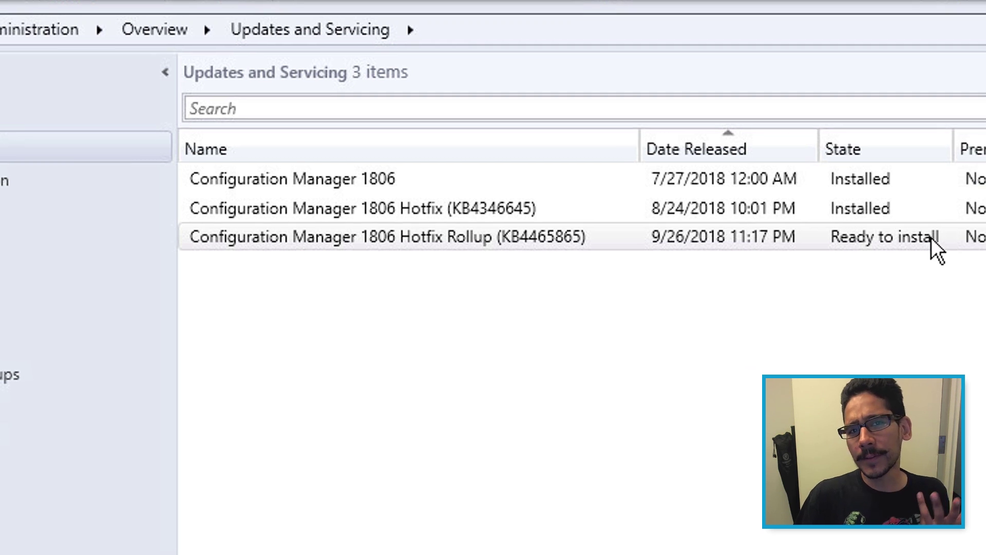
# Start the Install Update Pack wizard for the 1806 Hotfix Rollup (KB4465865).
pyautogui.rightClick(952, 245)
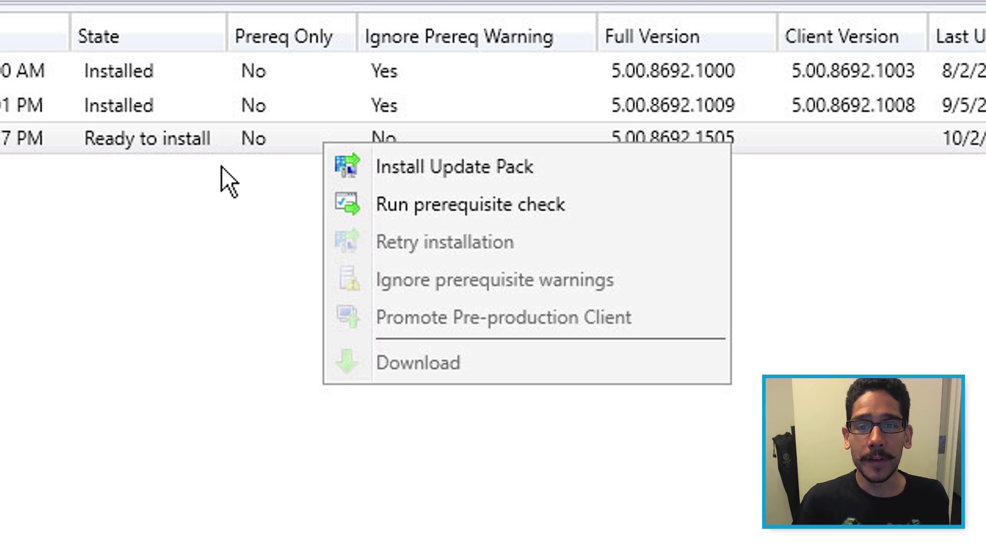
pyautogui.click(481, 179)
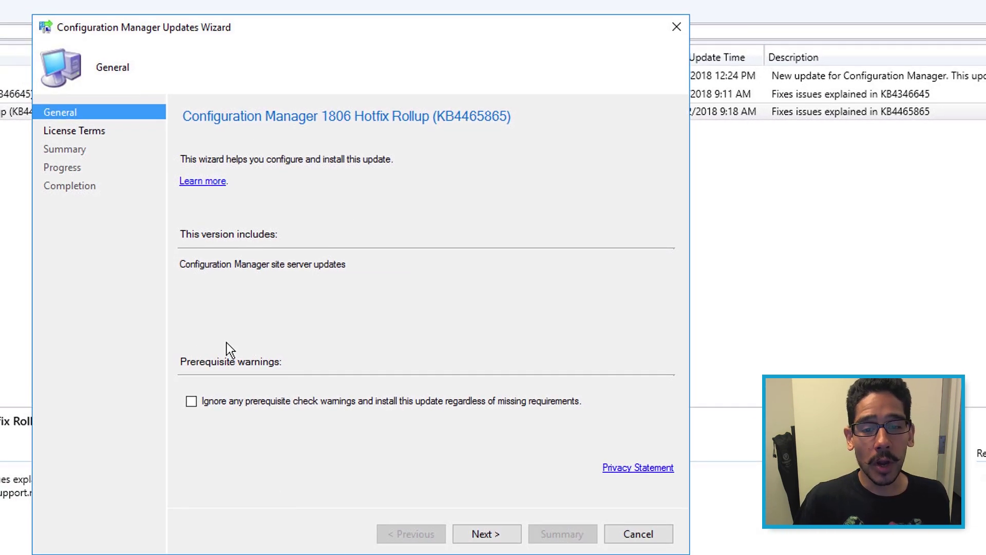
# Ignore prerequisite warnings, accept the license terms, and start the KB4465865 installation.
pyautogui.click(275, 402)
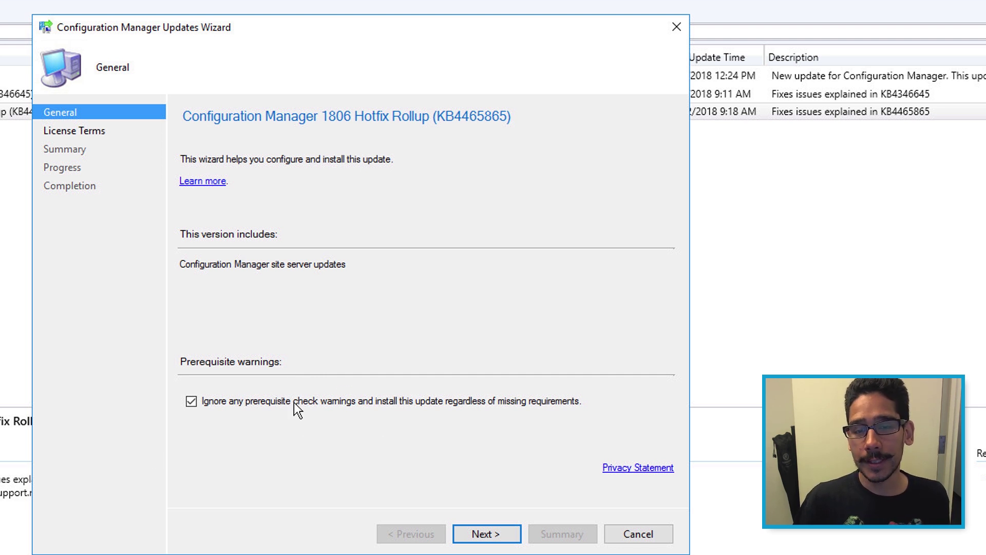
pyautogui.click(497, 534)
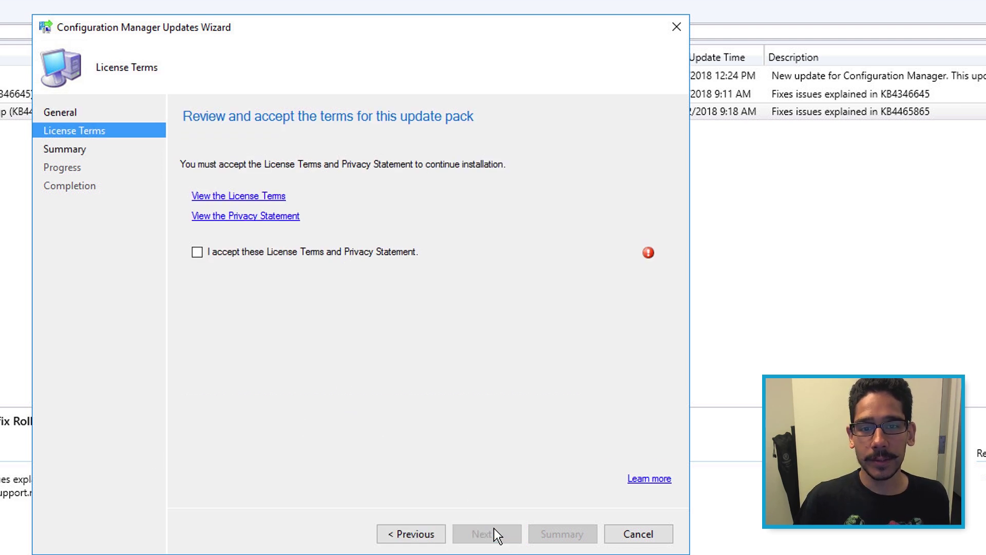
pyautogui.click(245, 262)
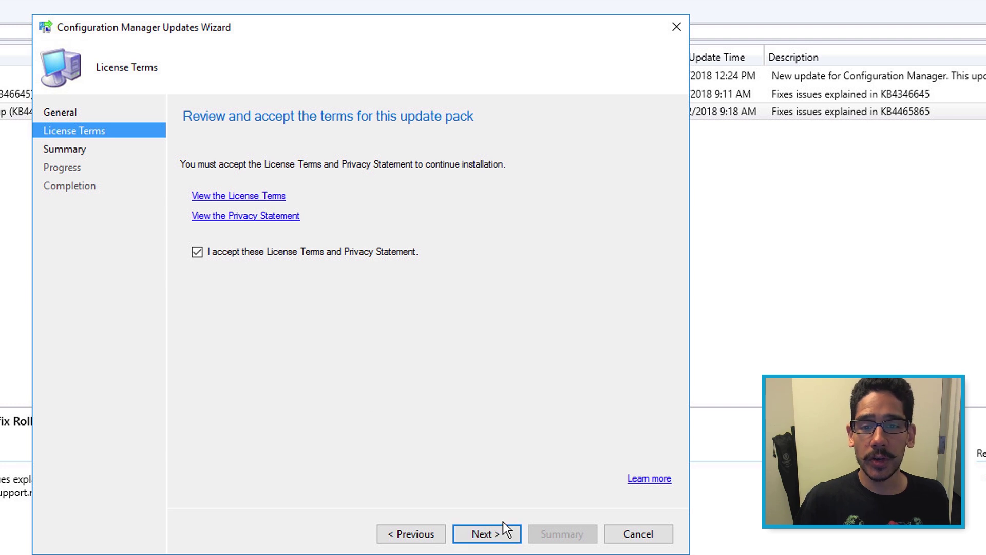
pyautogui.click(496, 534)
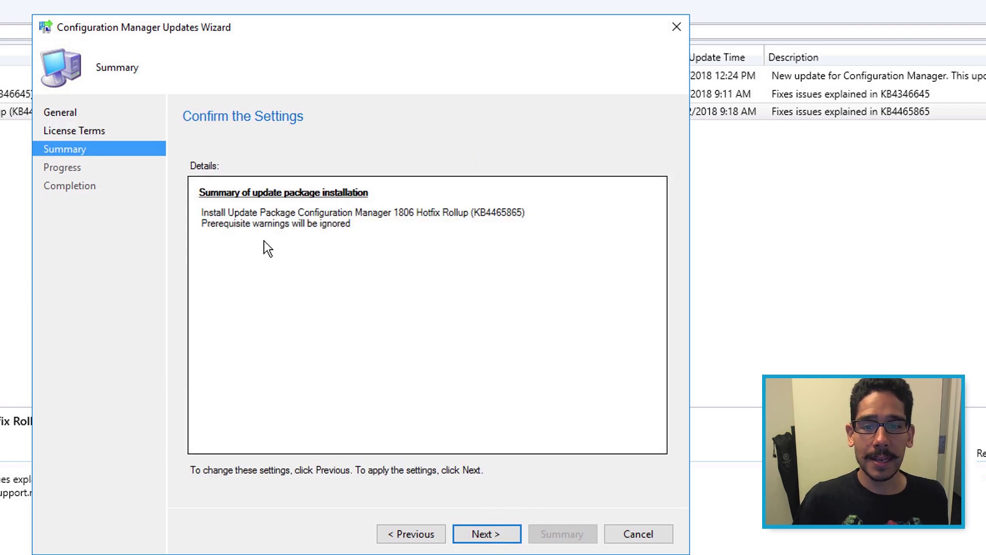
pyautogui.click(486, 534)
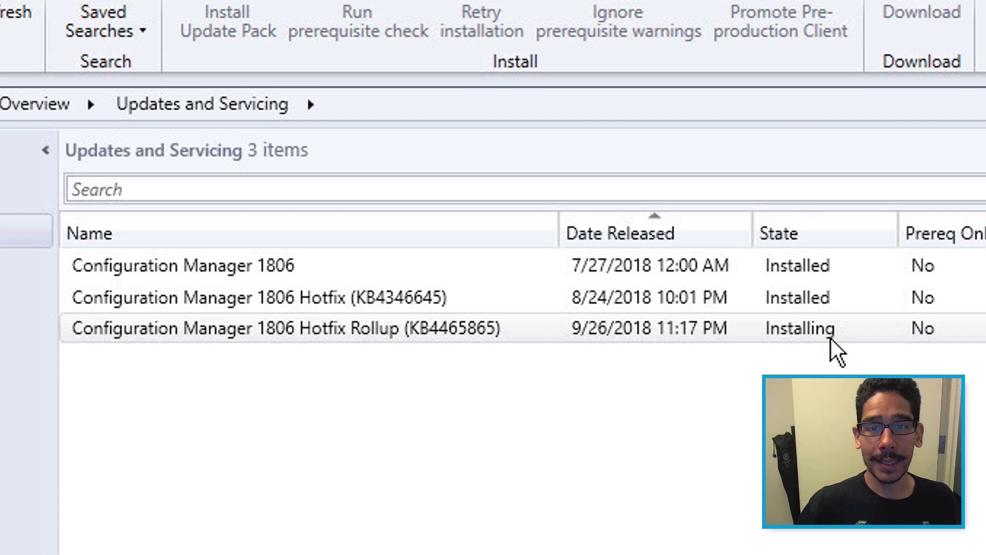
pyautogui.click(735, 339)
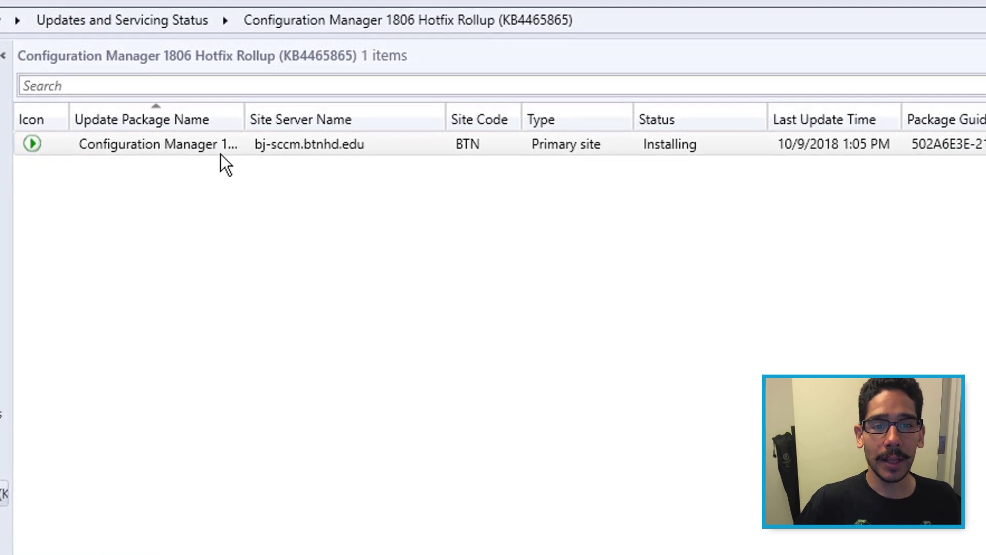
pyautogui.rightClick(552, 182)
pyautogui.click(643, 201)
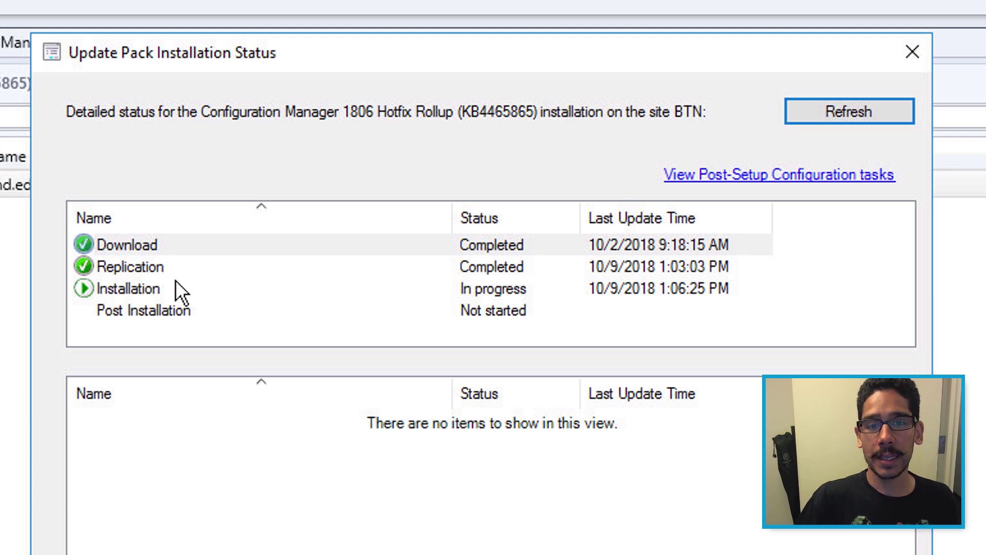
pyautogui.click(139, 297)
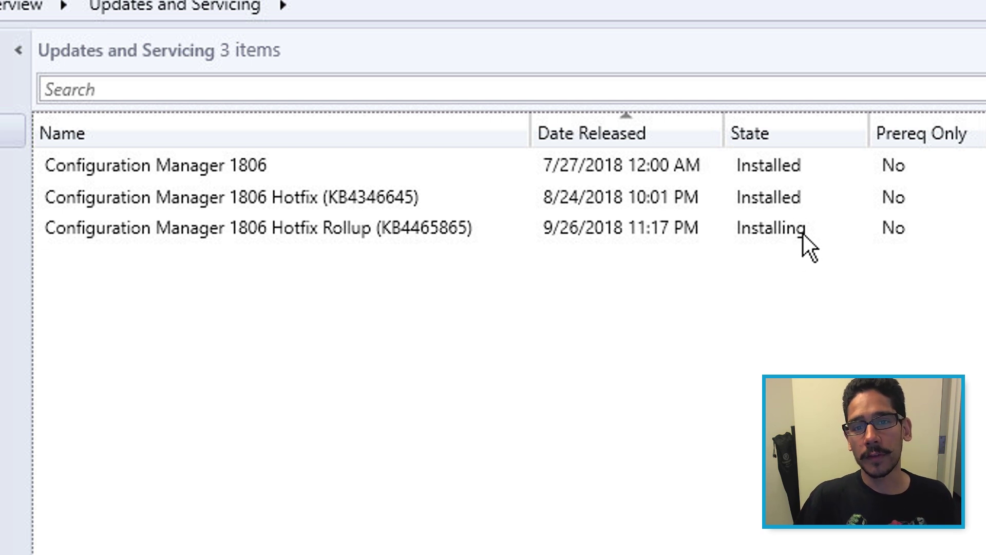
# Refresh the Updates and Servicing list with F5 to check the KB4465865 rollup's state.
pyautogui.press('F5')
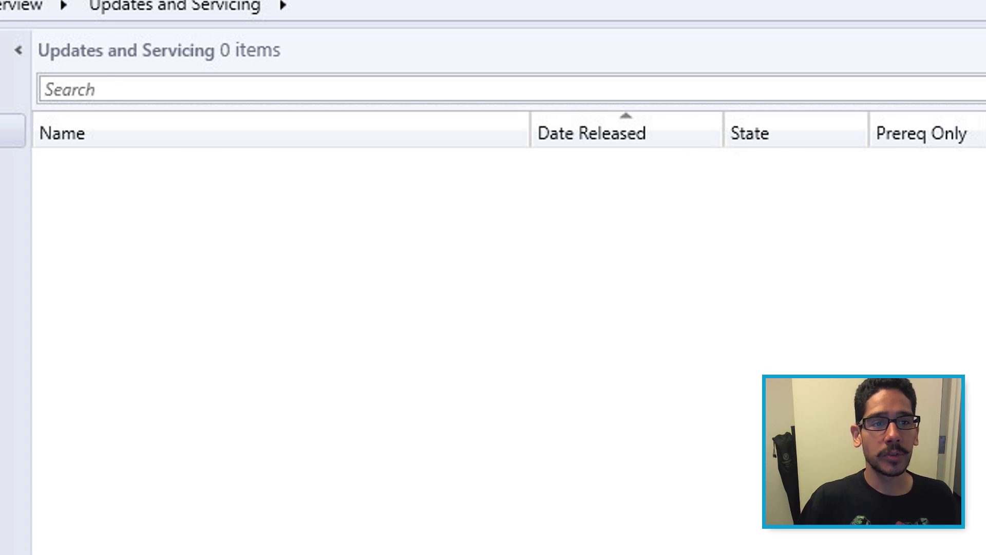